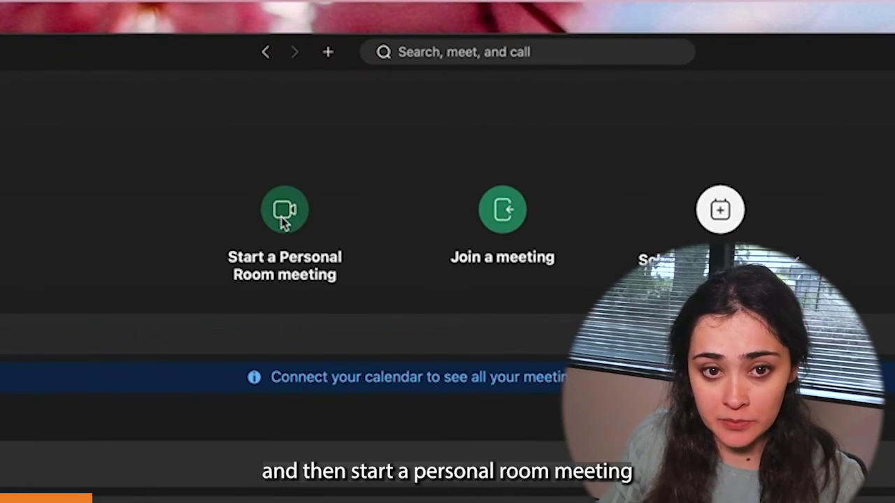
# Step: From the Personal Room, pick MacBook Pro Speakers for output and Yeti Stereo Microphone for input
pyautogui.click(283, 213)
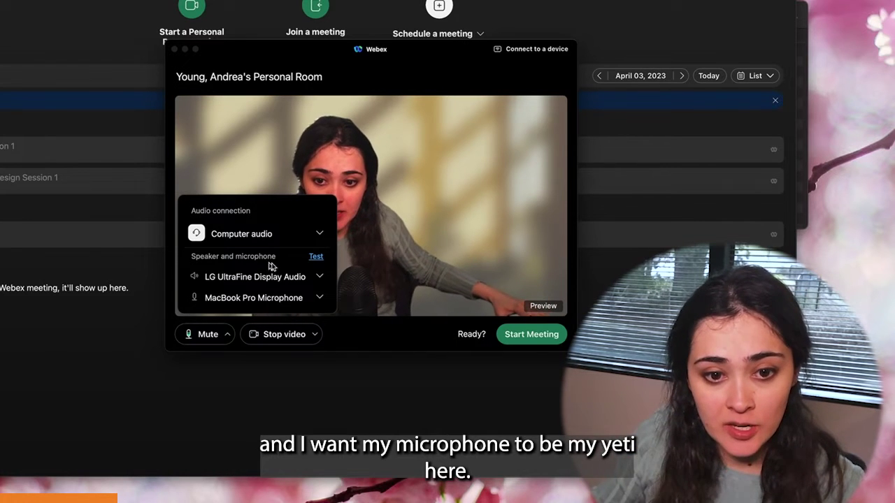
pyautogui.click(316, 258)
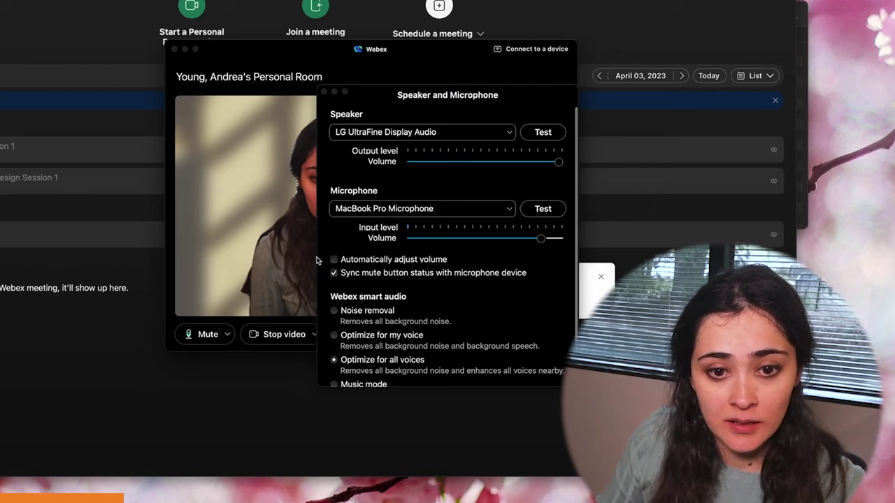
pyautogui.click(374, 133)
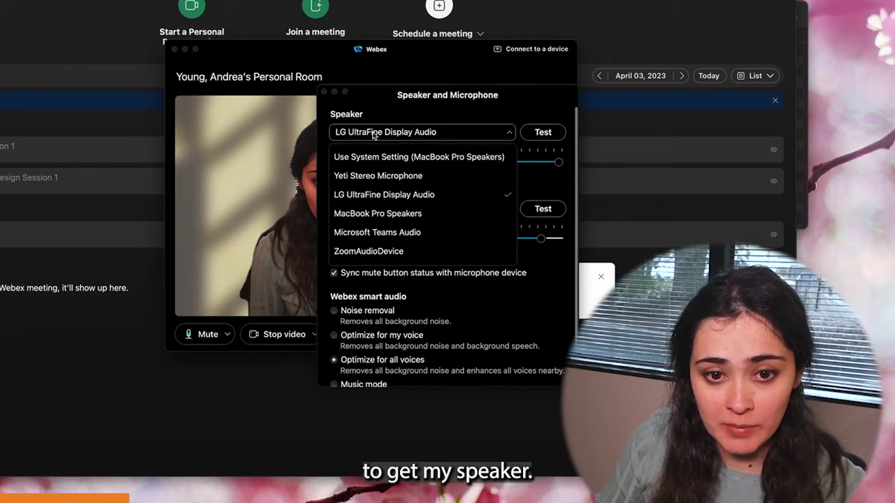
pyautogui.click(404, 214)
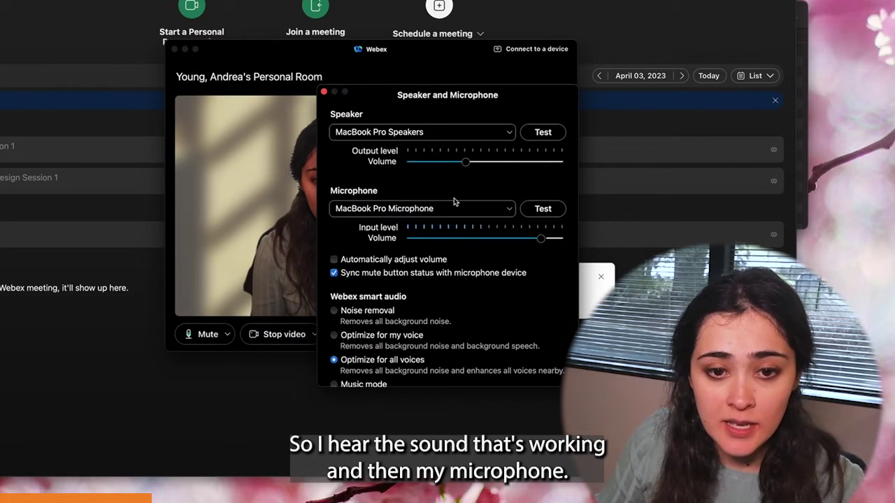
pyautogui.click(413, 209)
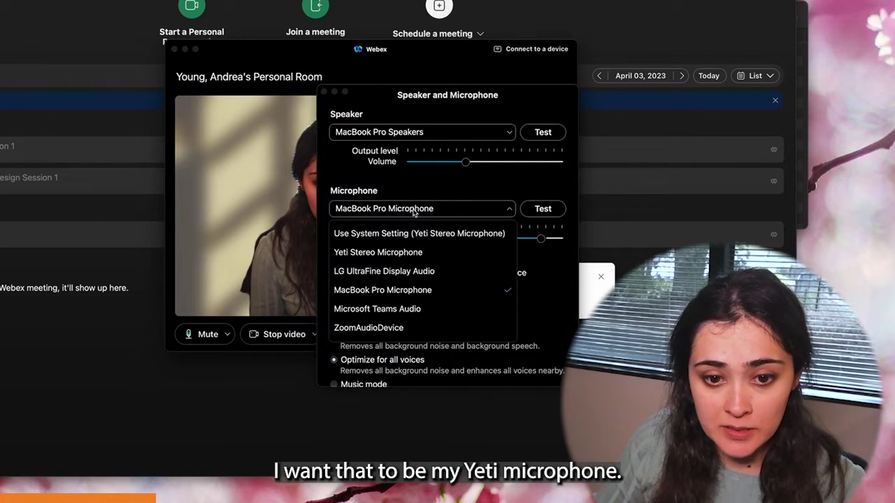
pyautogui.click(389, 255)
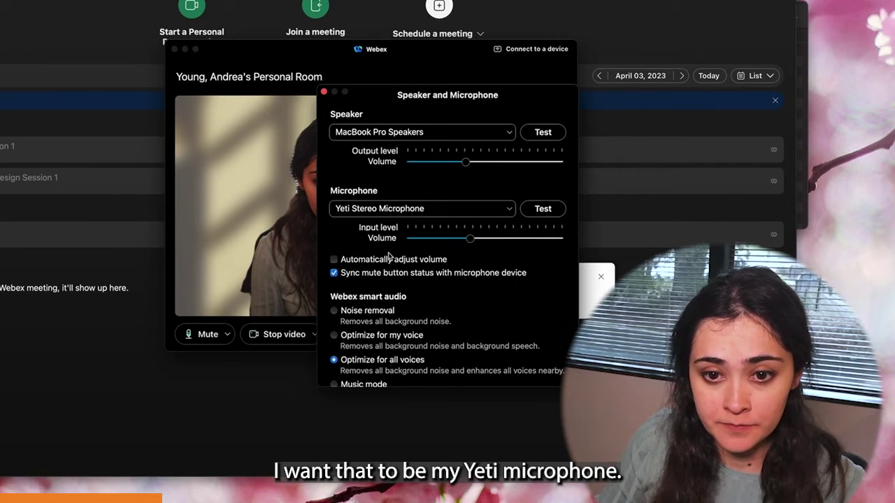
# Step: Test the microphone, keep Yeti Stereo Microphone, and set smart audio to Optimize for my voice
pyautogui.click(544, 209)
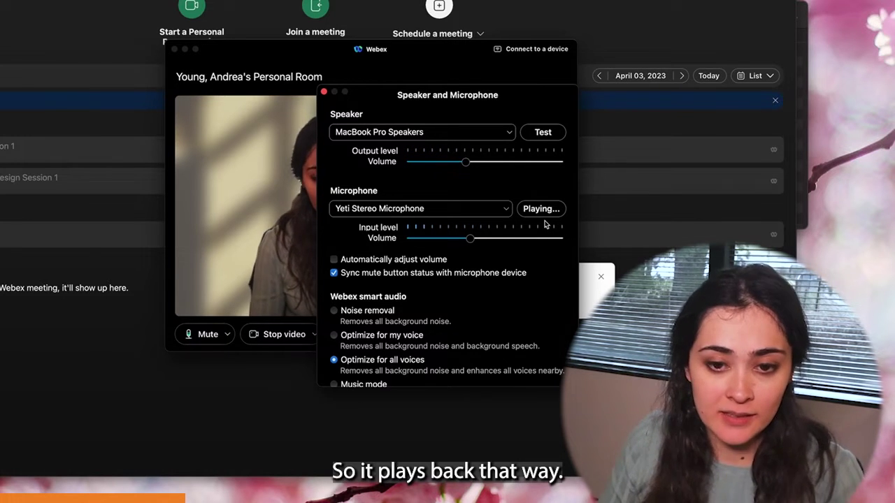
pyautogui.click(465, 212)
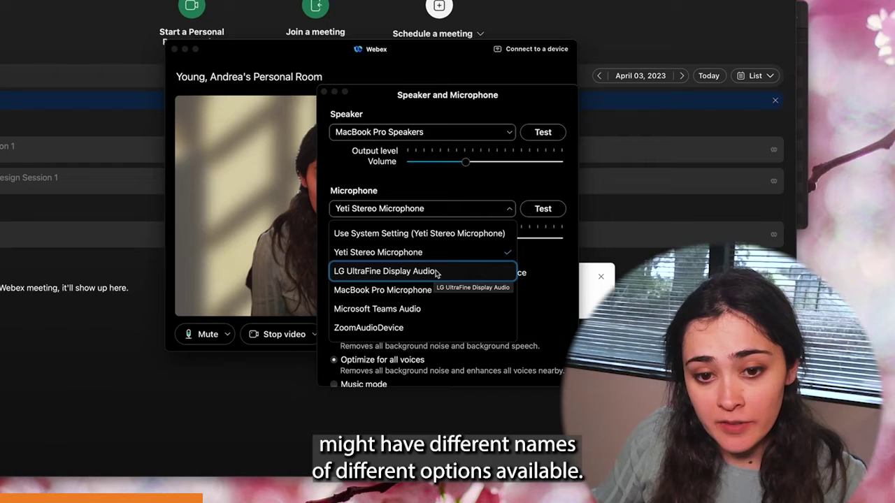
pyautogui.click(551, 248)
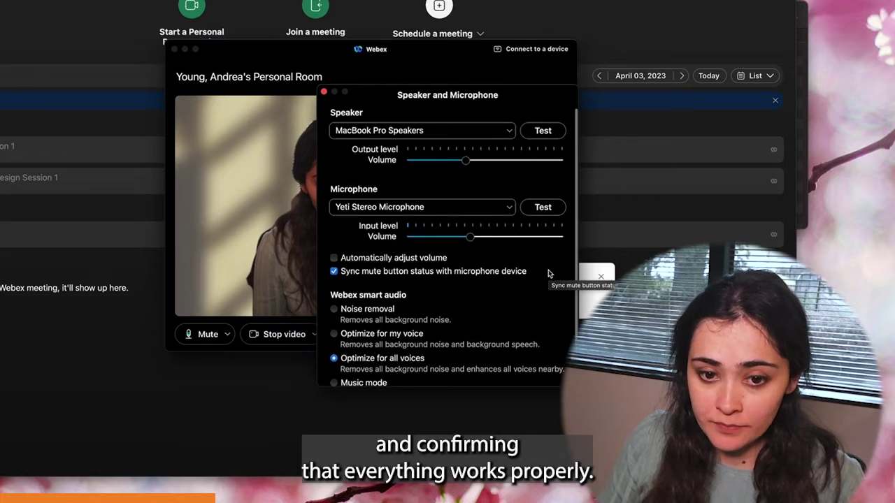
pyautogui.scroll(-2, 491, 278)
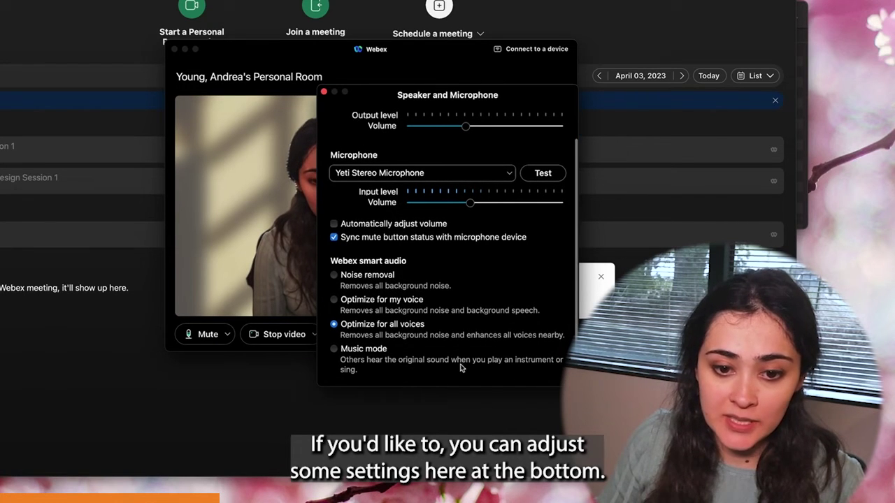
pyautogui.click(392, 310)
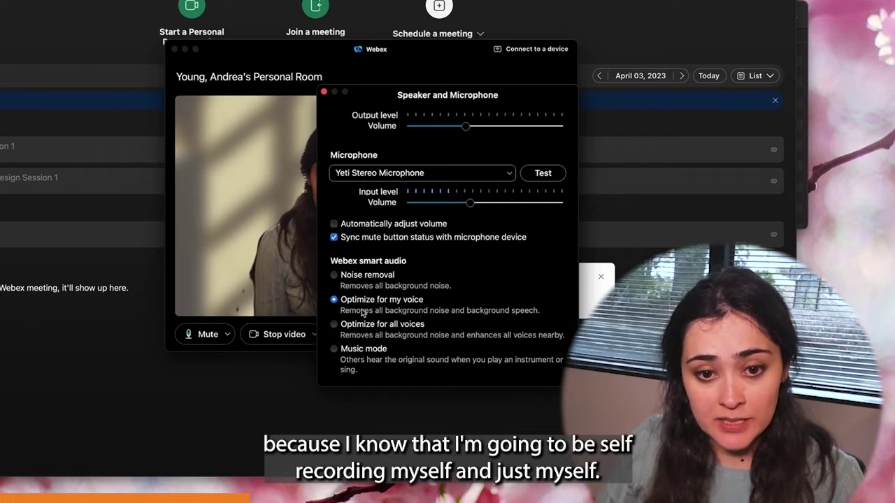
pyautogui.moveTo(350, 100); pyautogui.dragTo(317, 100)
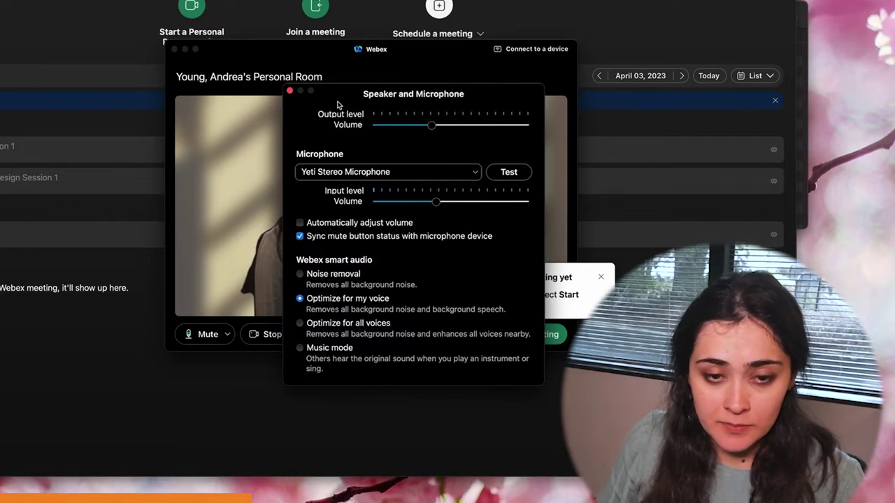
# Step: Close the speaker and microphone settings and start the Personal Room meeting
pyautogui.click(290, 93)
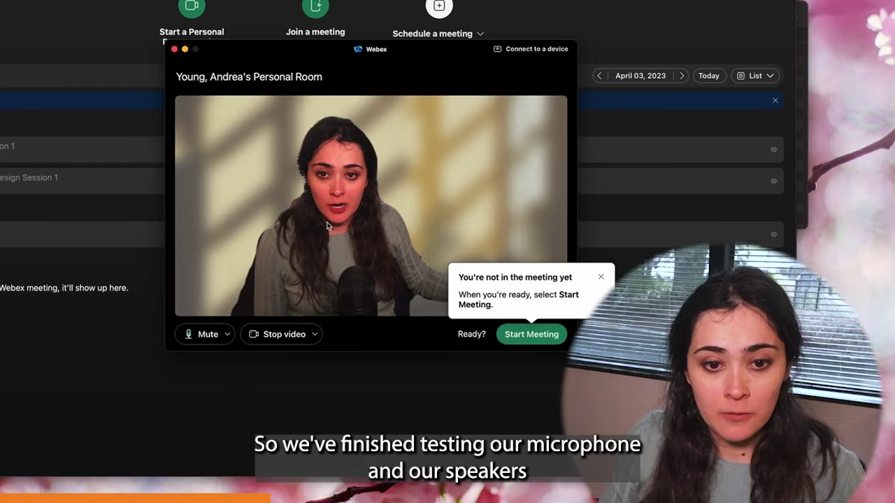
pyautogui.click(548, 343)
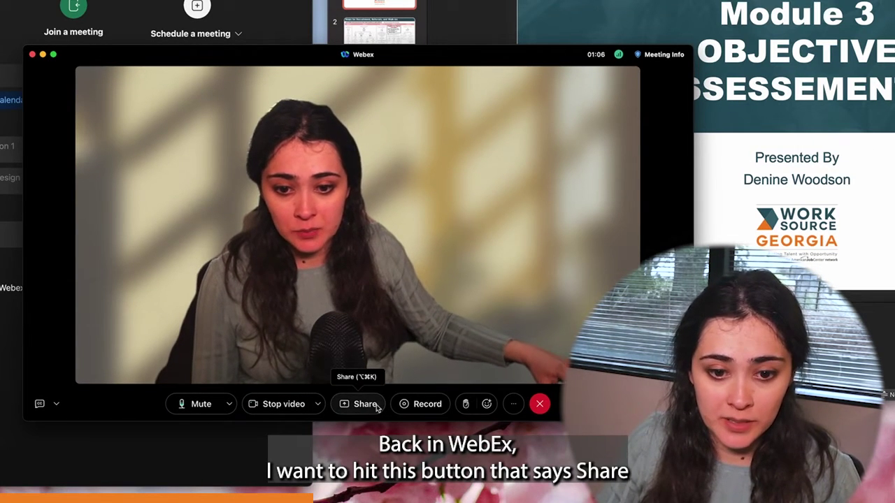
# Step: Pick the Microsoft PowerPoint window from the share choices and begin sharing it
pyautogui.click(362, 406)
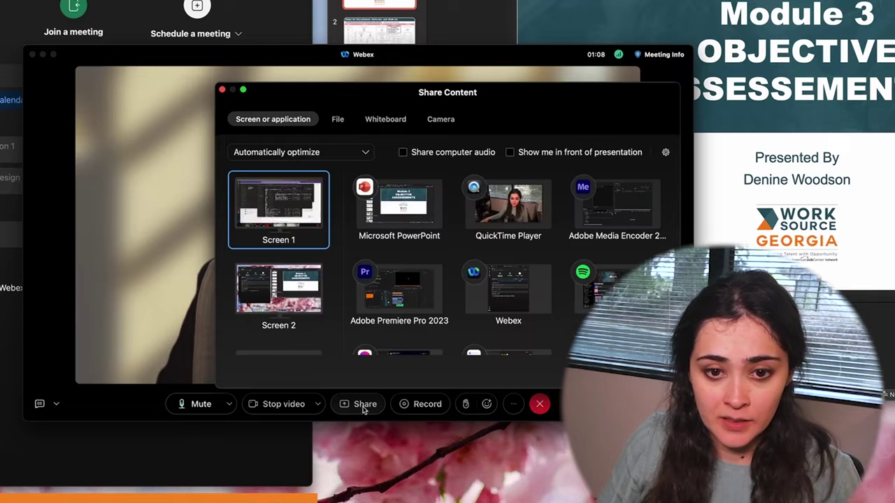
pyautogui.click(404, 235)
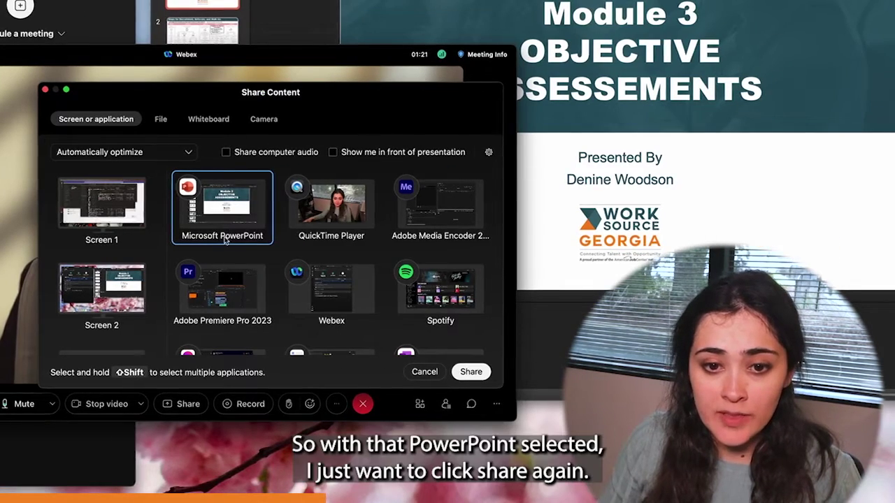
pyautogui.click(469, 372)
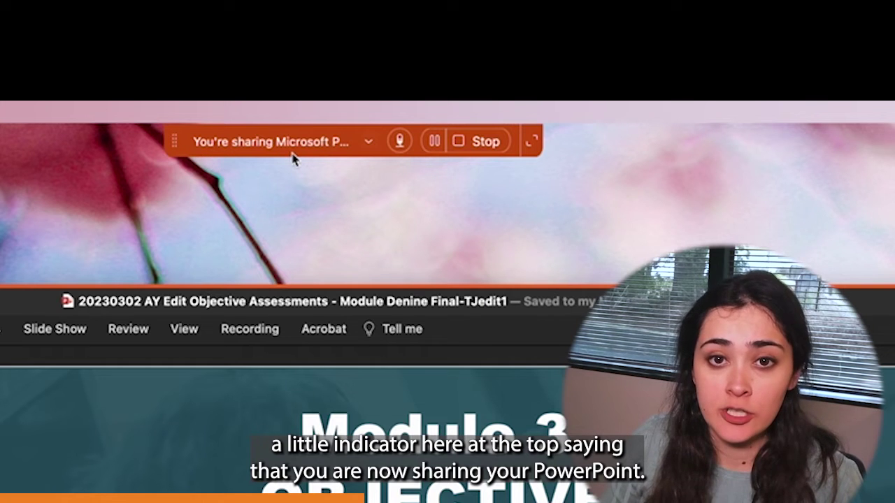
# Step: In the Recorder, change the save location to Save to the cloud and start recording
pyautogui.click(533, 145)
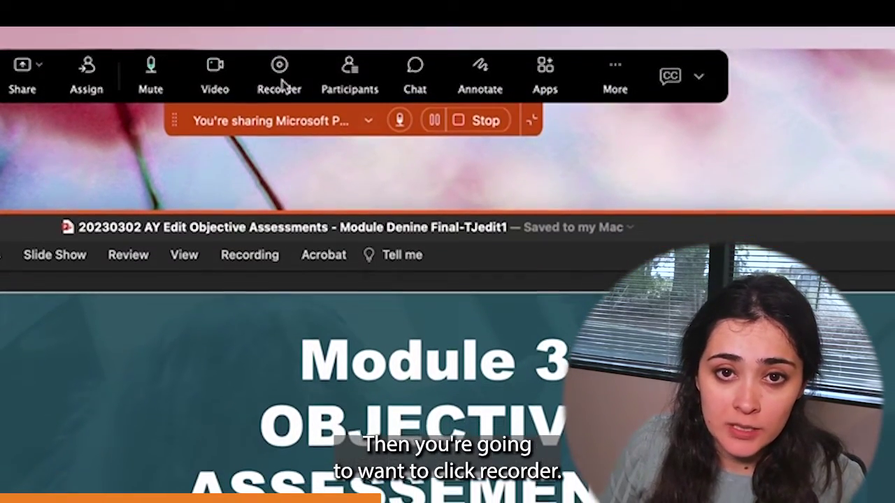
pyautogui.click(280, 70)
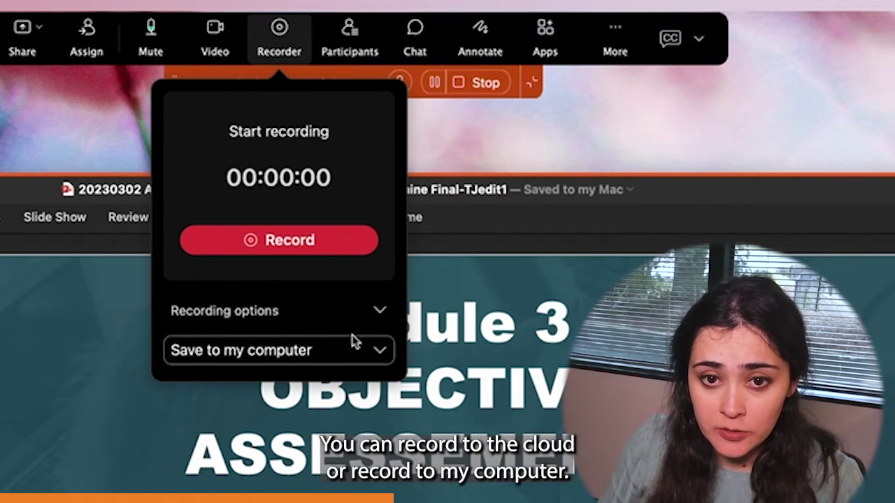
pyautogui.click(381, 351)
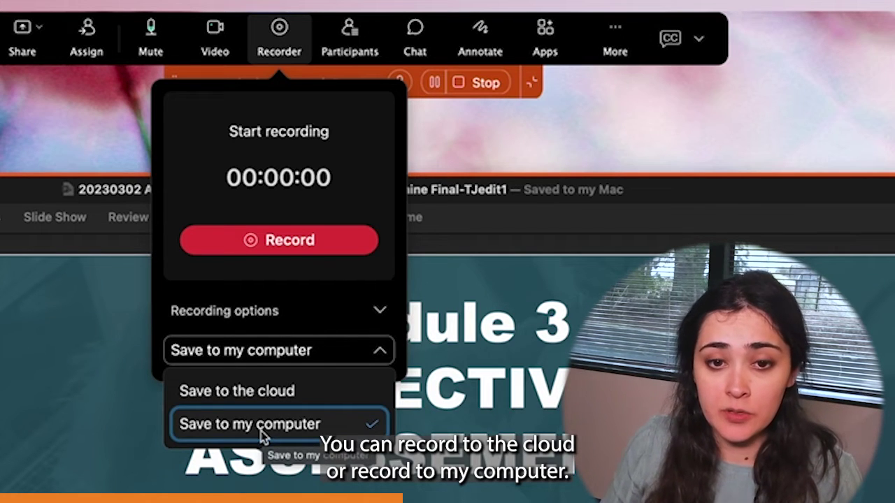
pyautogui.click(344, 393)
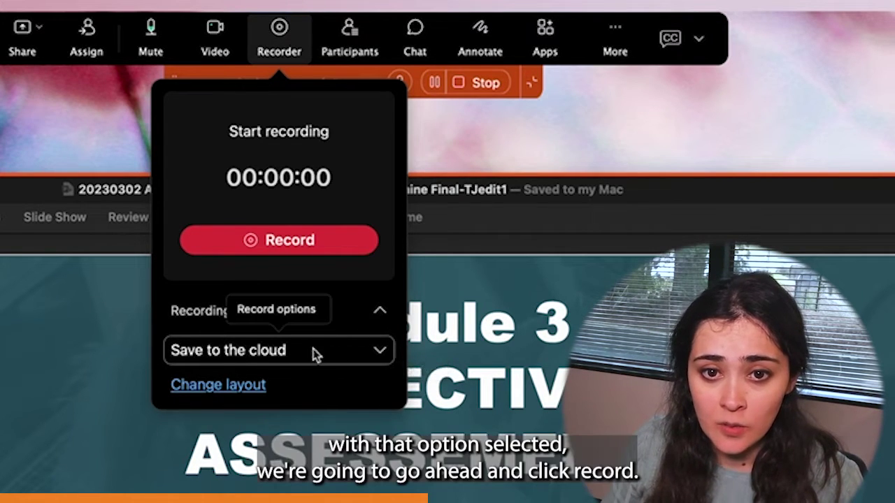
pyautogui.click(291, 240)
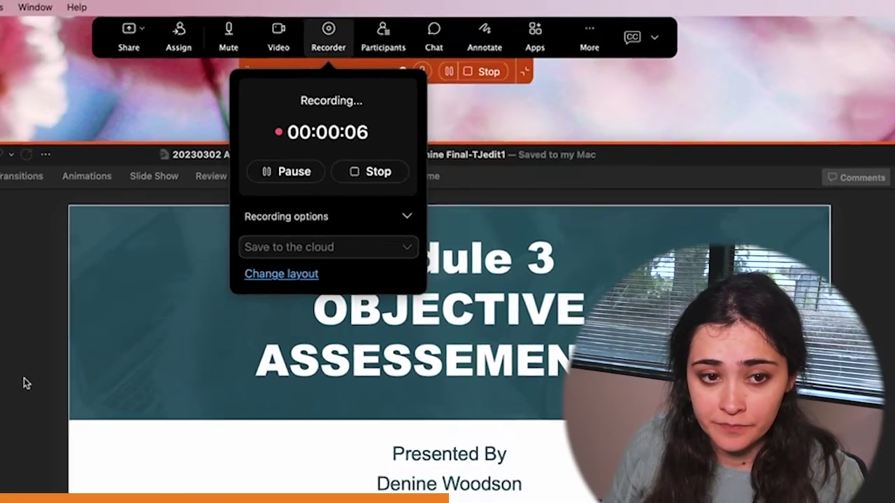
# Step: Jump the shared presentation to slide 32, the Questions slide, and show the Recorder controls
pyautogui.press('Down')
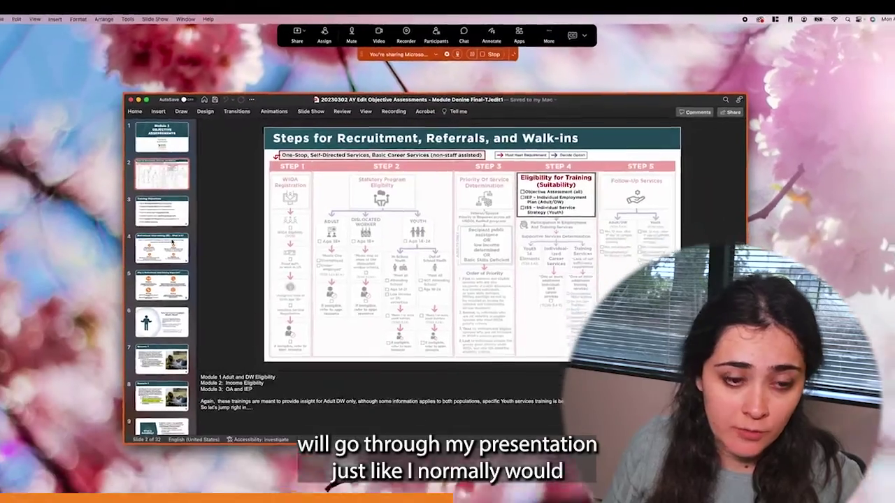
pyautogui.scroll(-20, 226, 208)
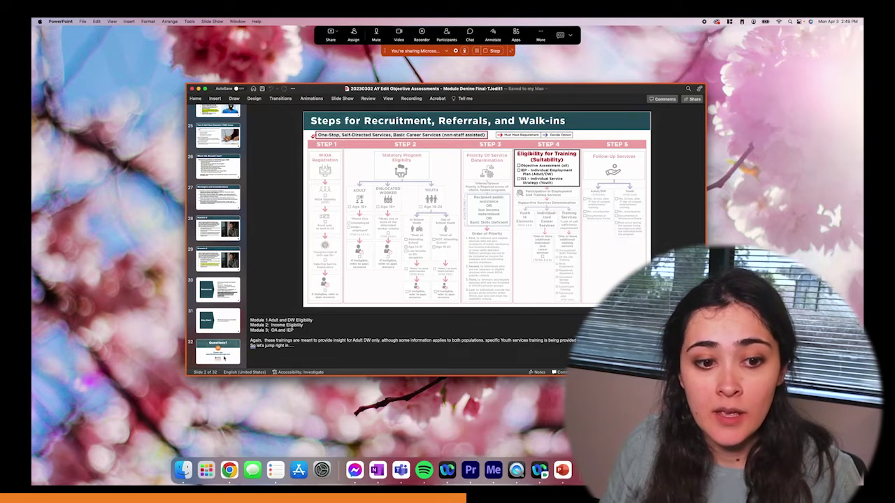
pyautogui.click(236, 346)
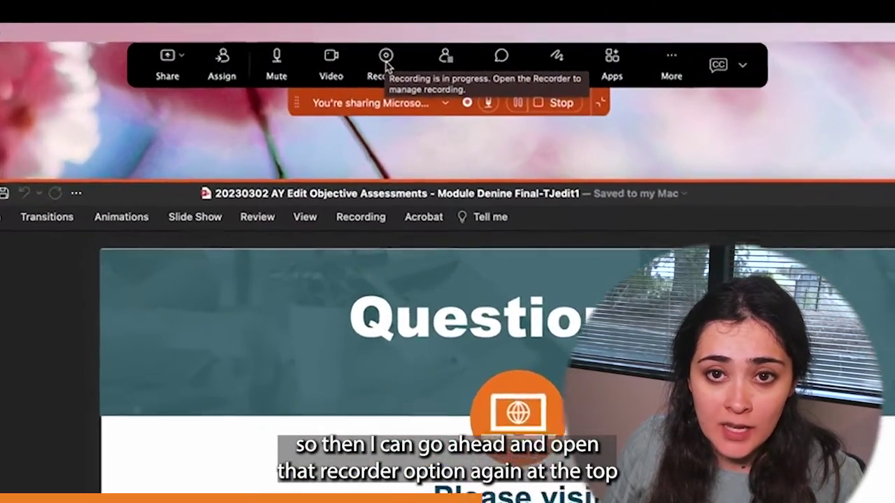
pyautogui.click(397, 50)
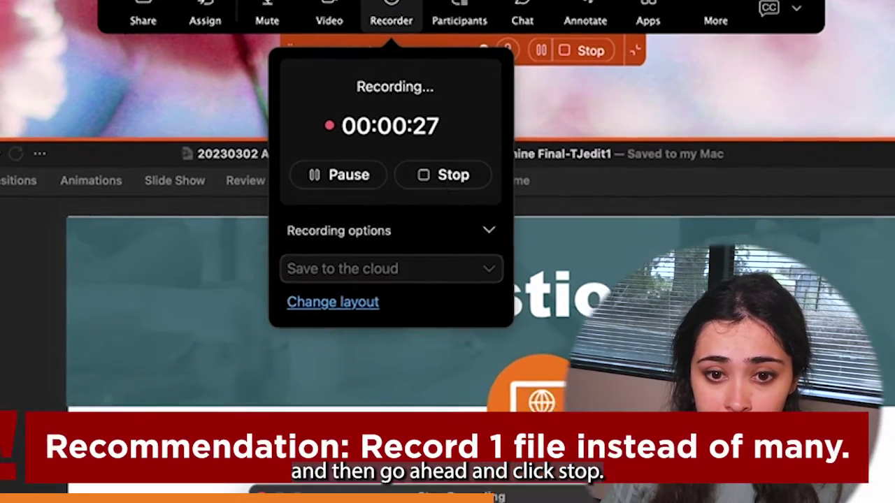
# Step: Stop the in-progress cloud recording and bring up the stop confirmation
pyautogui.click(442, 175)
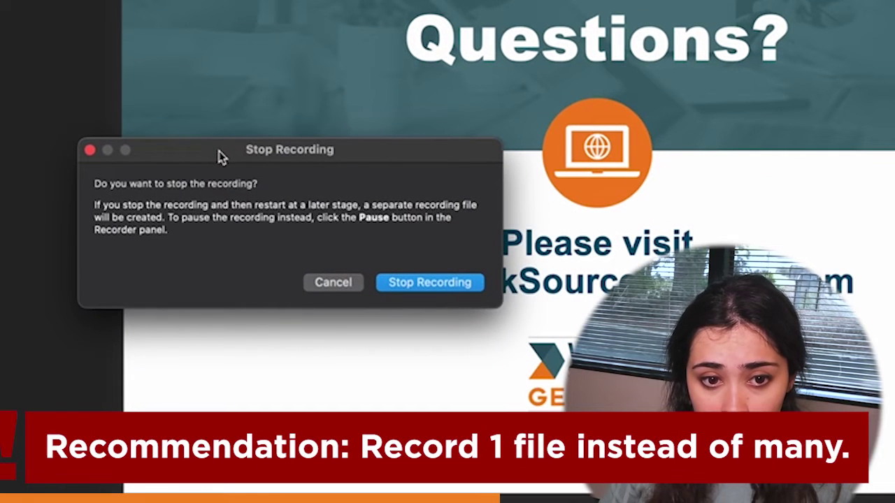
pyautogui.moveTo(223, 154); pyautogui.dragTo(243, 160)
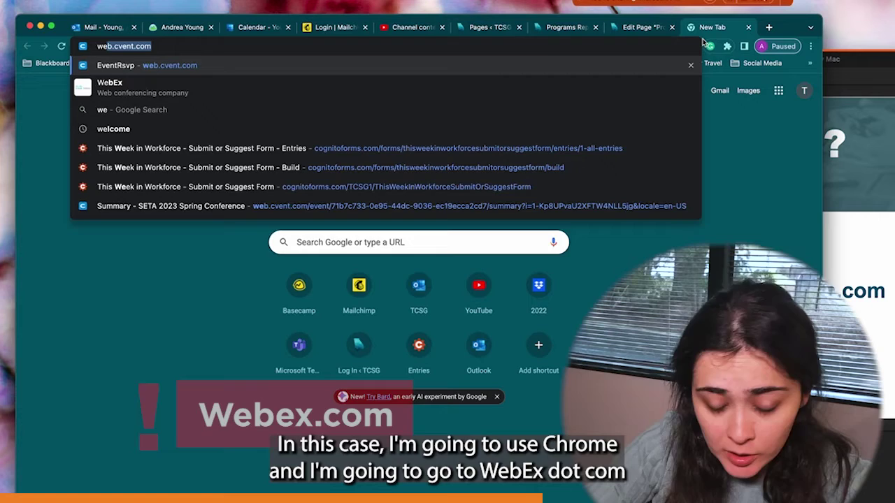
# Step: Go to webex.com and sign in by submitting the account e-mail address
pyautogui.write('ne')
pyautogui.press('BackSpace')
pyautogui.press('BackSpace')
pyautogui.press('BackSpace')
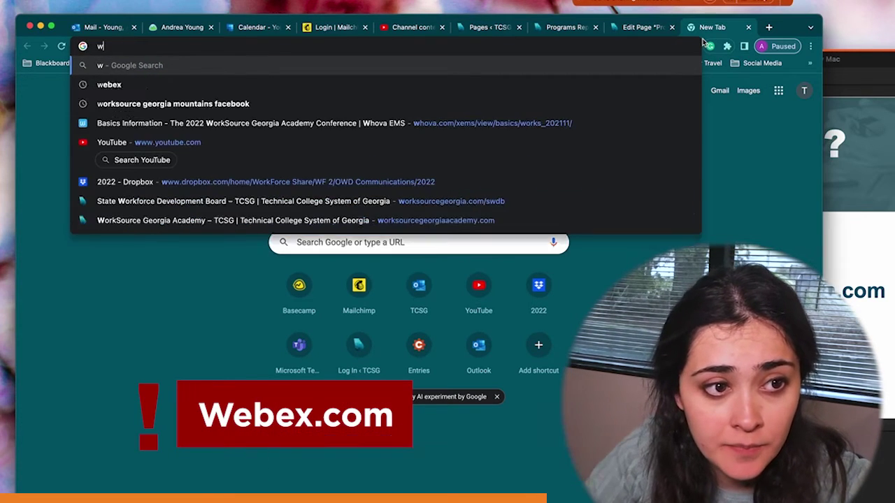
pyautogui.write('ebex')
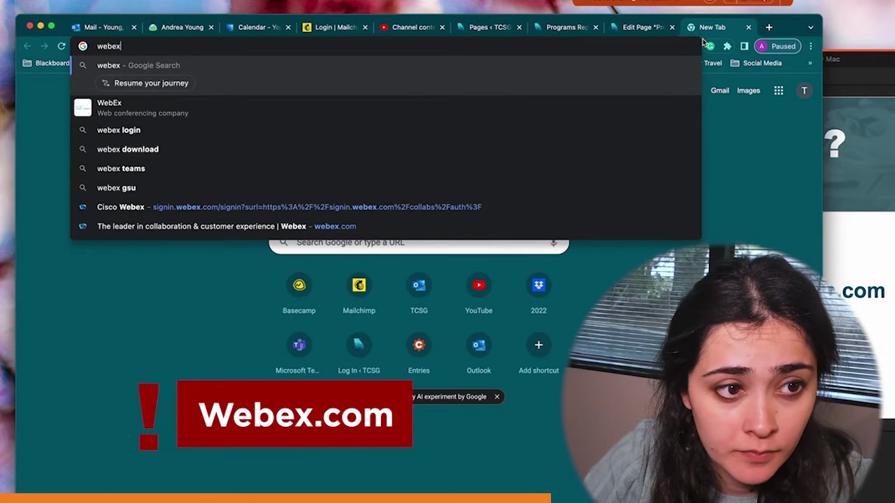
pyautogui.write('.c')
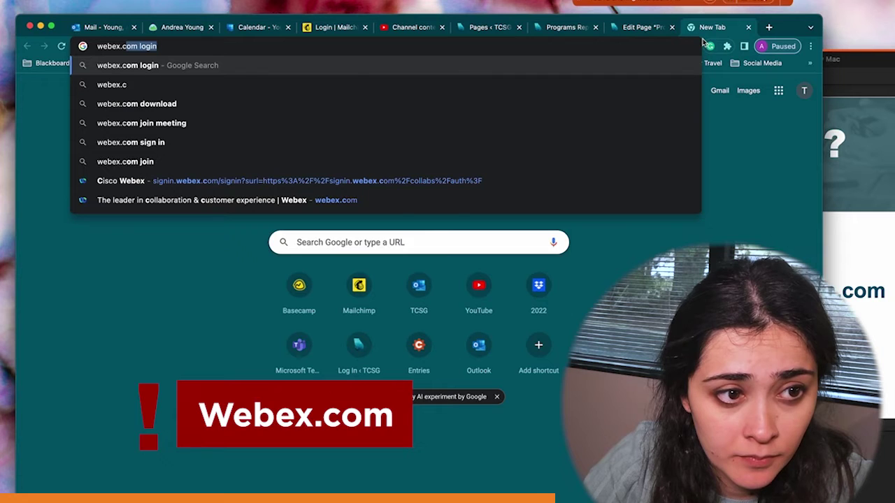
pyautogui.write('om')
pyautogui.press('Return')
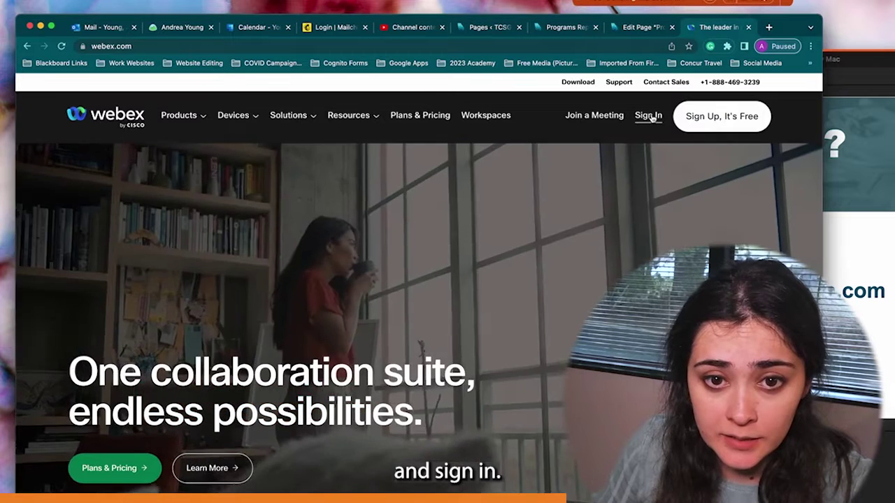
pyautogui.click(648, 116)
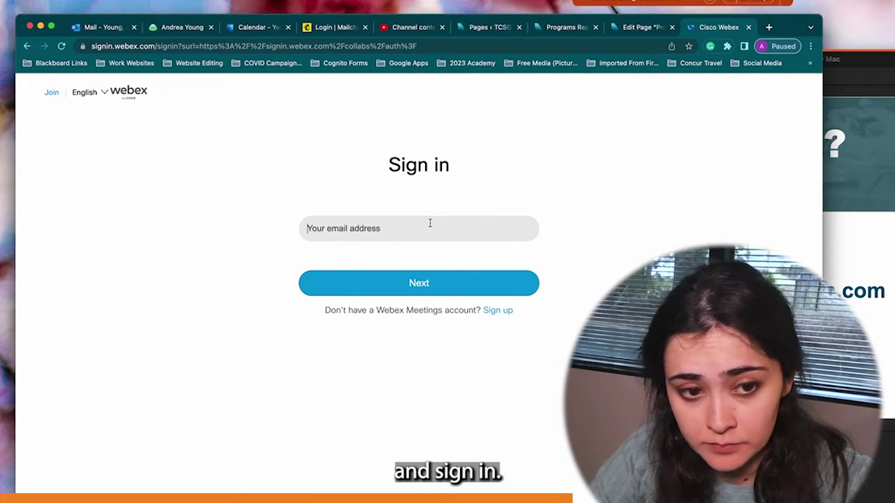
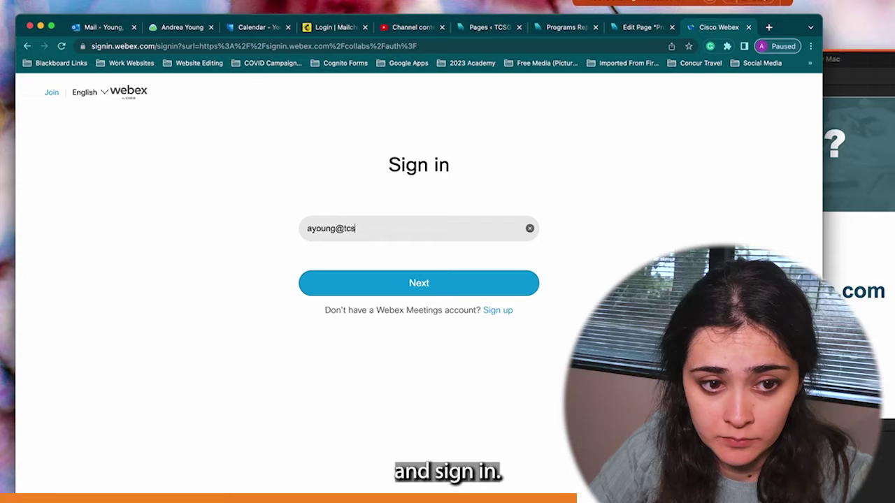
pyautogui.press('Return')
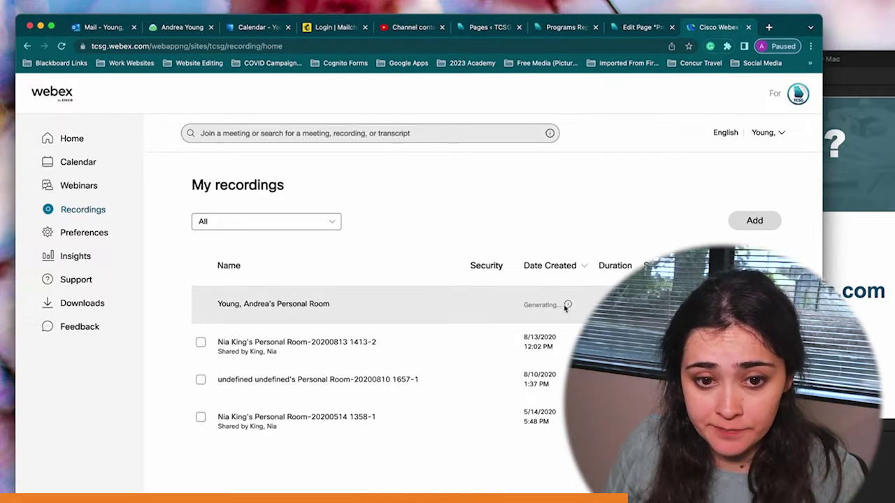
# Step: Open sharing for the 8/13/2020 recording and copy its public link
pyautogui.moveTo(570, 308)
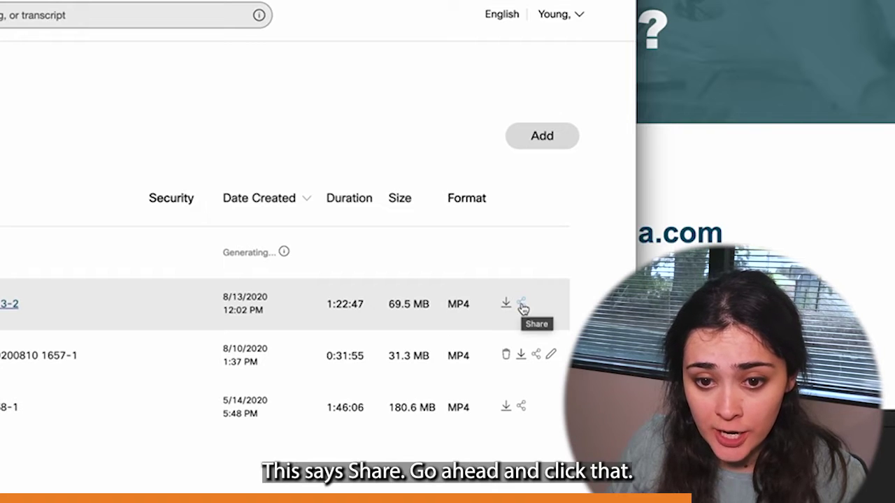
pyautogui.click(521, 305)
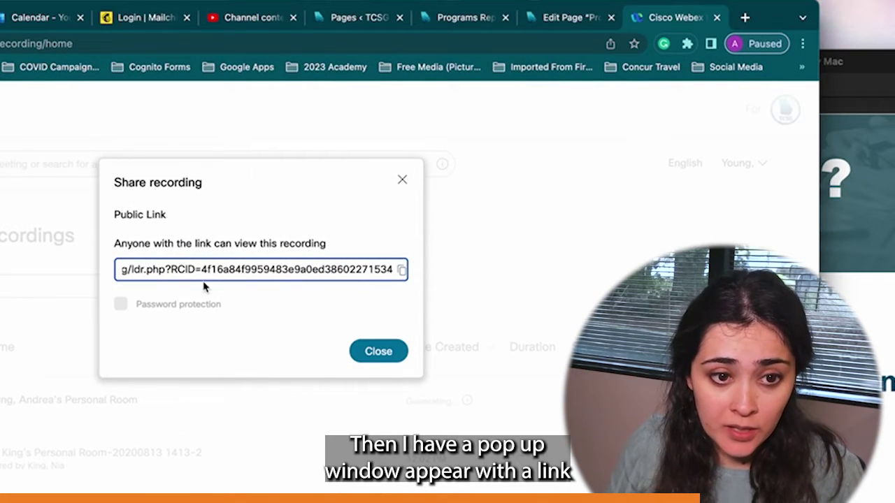
pyautogui.click(403, 272)
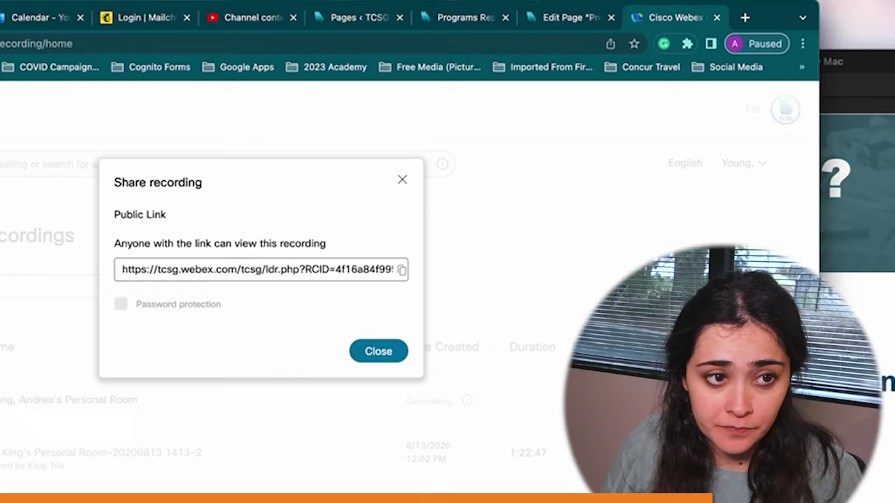
# Step: Address a new Outlook message to the recipient and paste the Webex recording link into its body
pyautogui.hotkey('ctrl', '1')
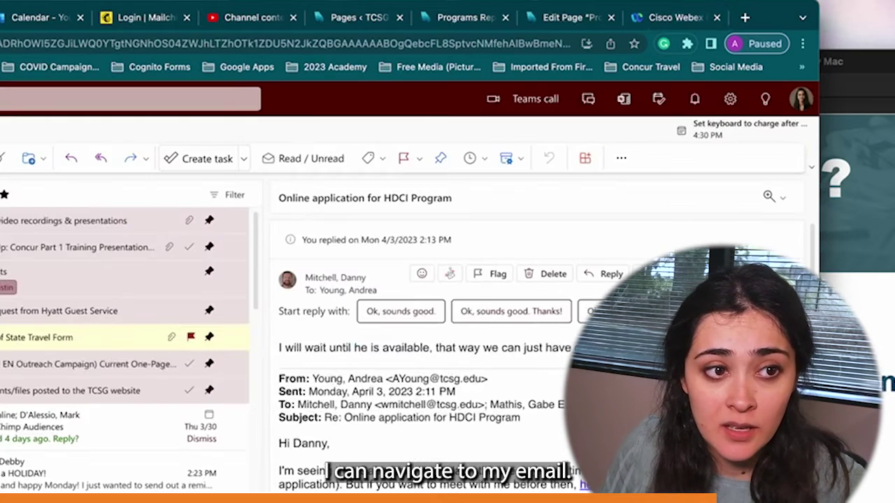
pyautogui.press('n')
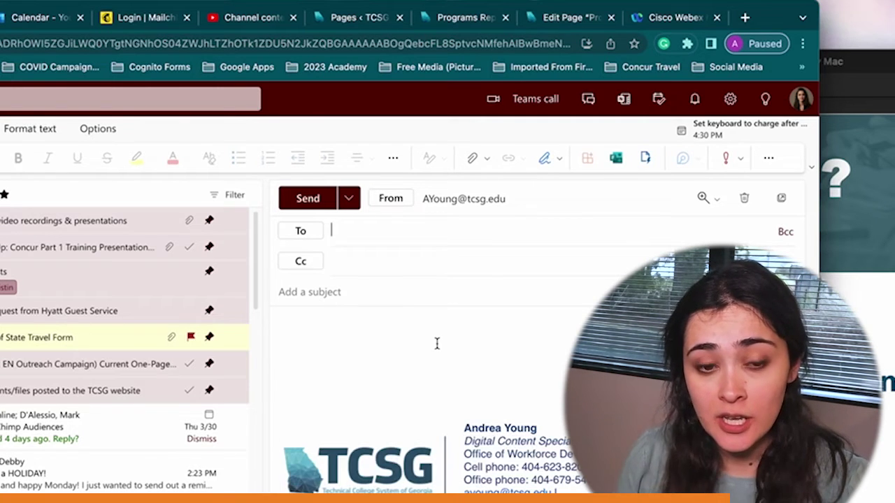
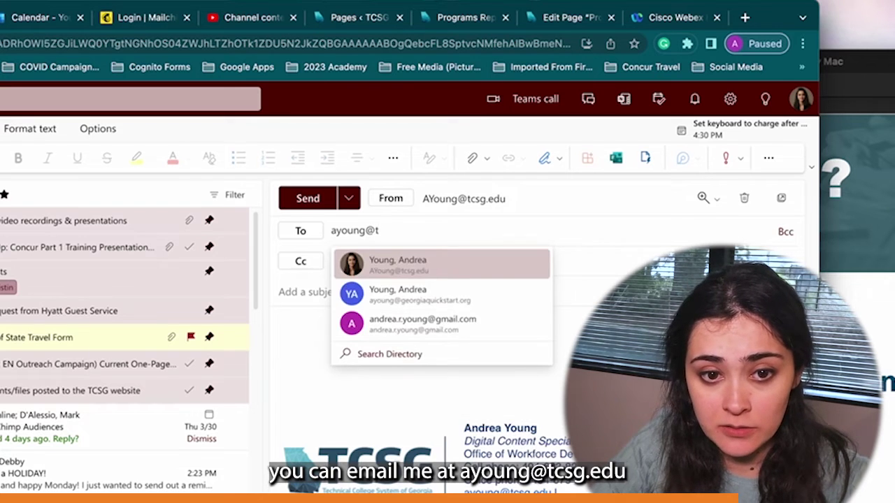
pyautogui.press('Return')
pyautogui.click(426, 326)
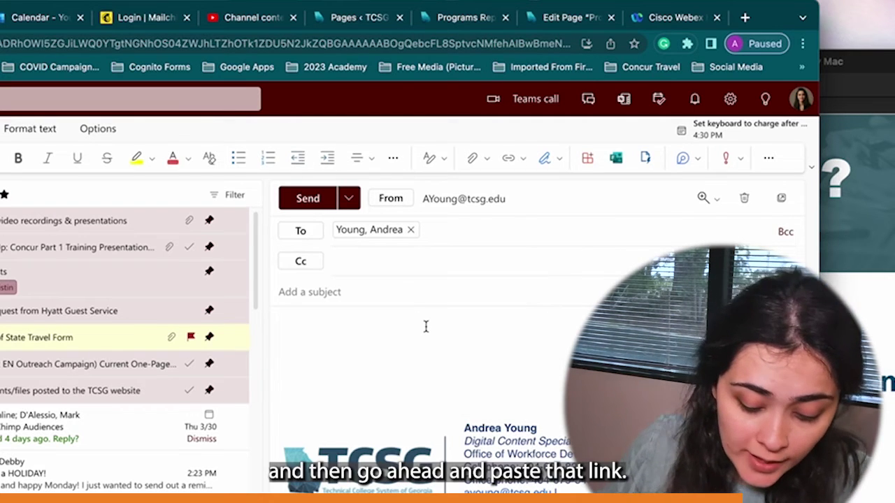
pyautogui.hotkey('ctrl', 'v')
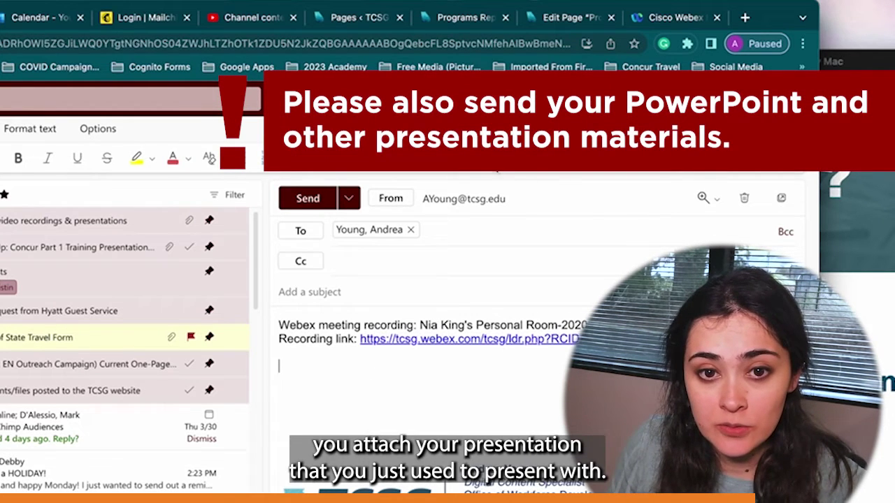
pyautogui.click(363, 158)
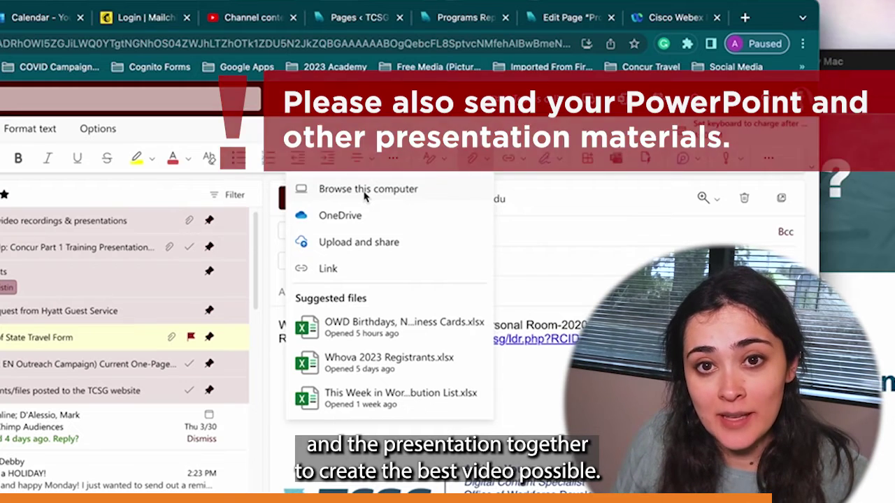
# Step: Attach the PowerPoint presentation by browsing this computer
pyautogui.click(364, 197)
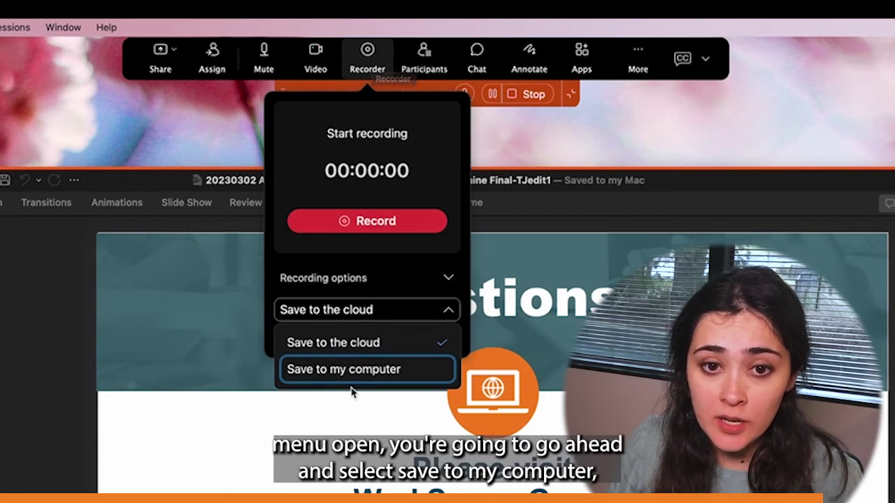
# Step: Start a save-to-computer recording and choose the 2023 > 20230309 Module 3 OA and IEP > Videos folder
pyautogui.click(312, 376)
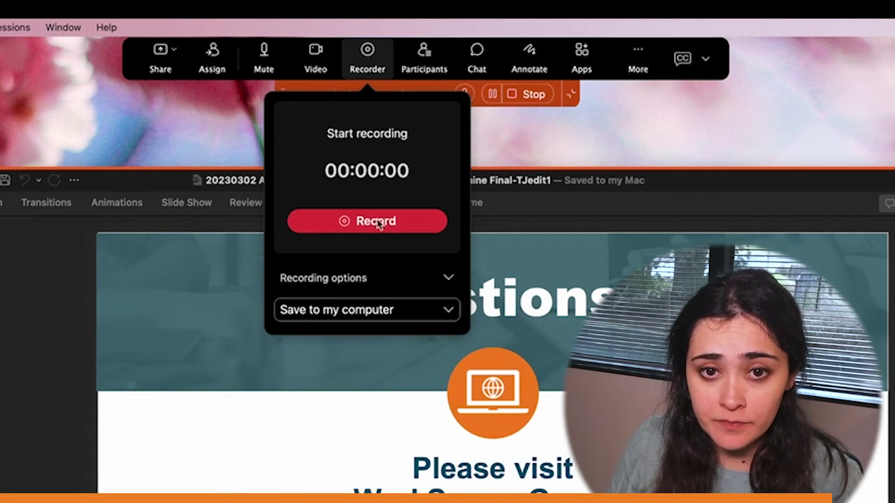
pyautogui.click(427, 226)
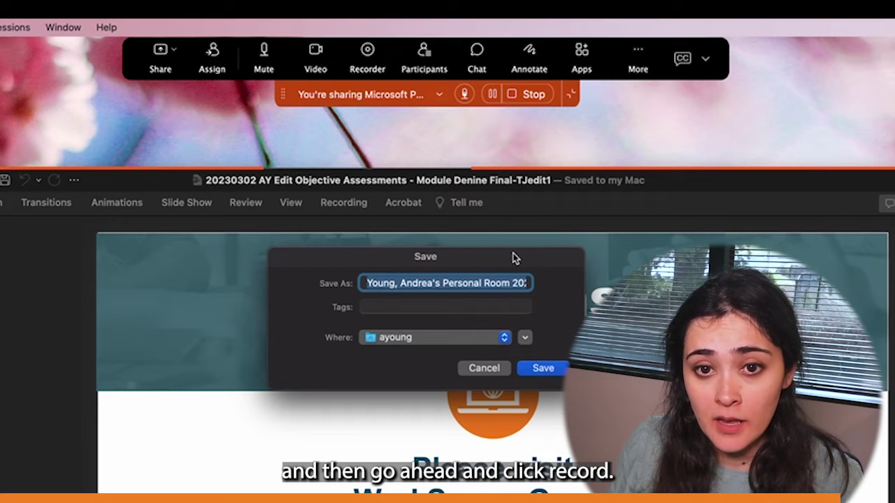
pyautogui.click(517, 338)
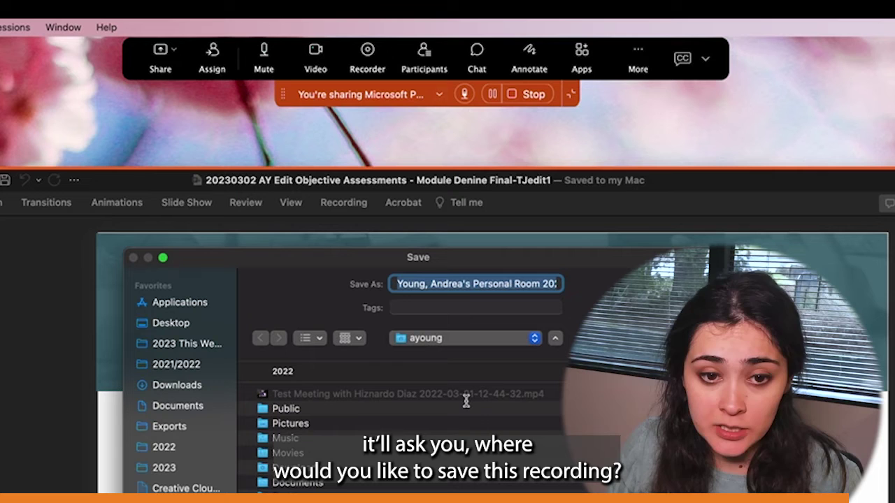
pyautogui.click(190, 466)
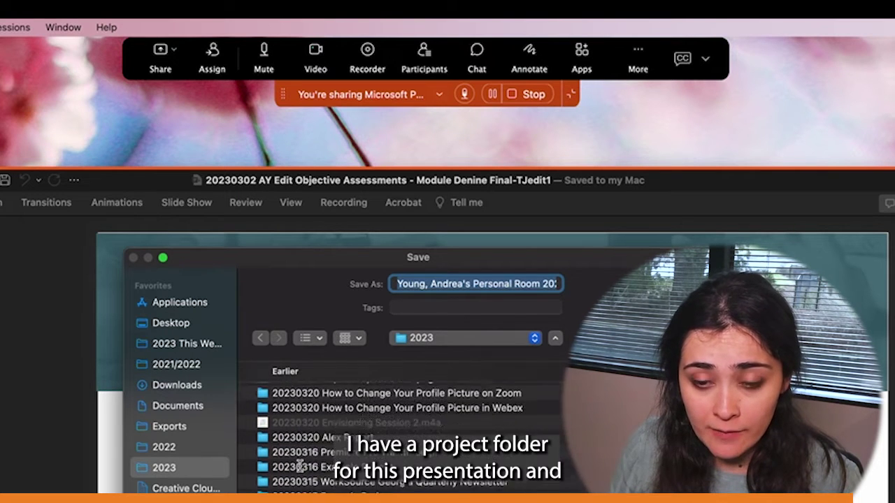
pyautogui.scroll(-10, 299, 466)
pyautogui.scroll(8, 299, 466)
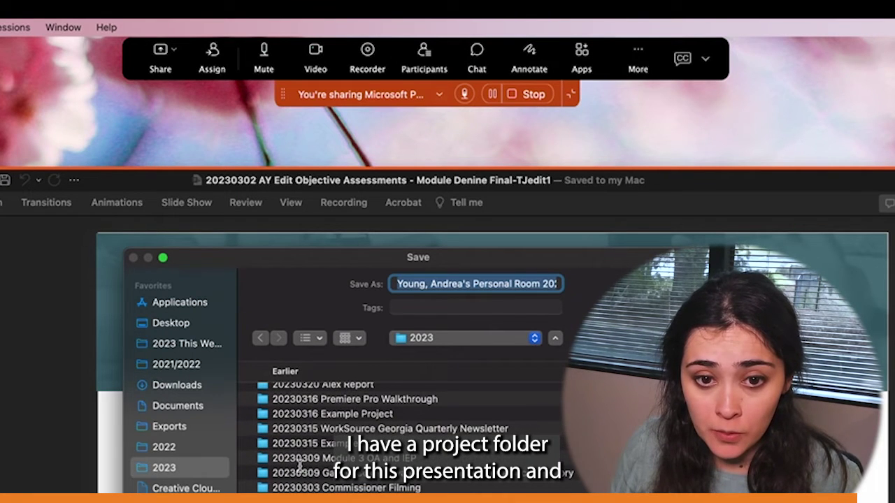
pyautogui.doubleClick(299, 460)
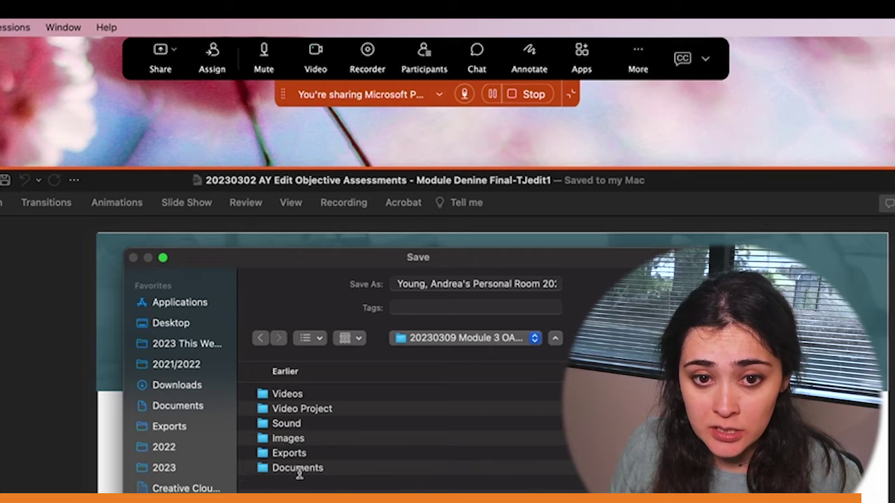
pyautogui.doubleClick(310, 393)
# Step: Name the recording file 'Self-Recording' and save it so recording begins
pyautogui.click(439, 284)
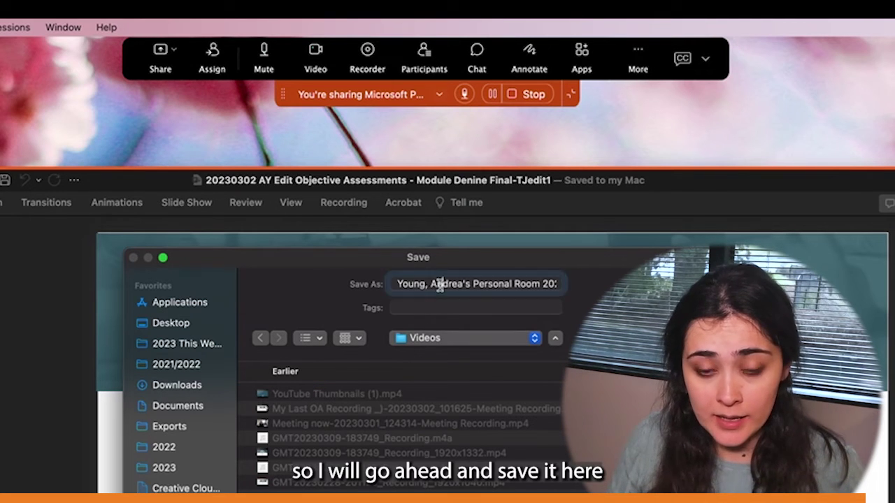
pyautogui.press('super+a')
pyautogui.write('Elf-')
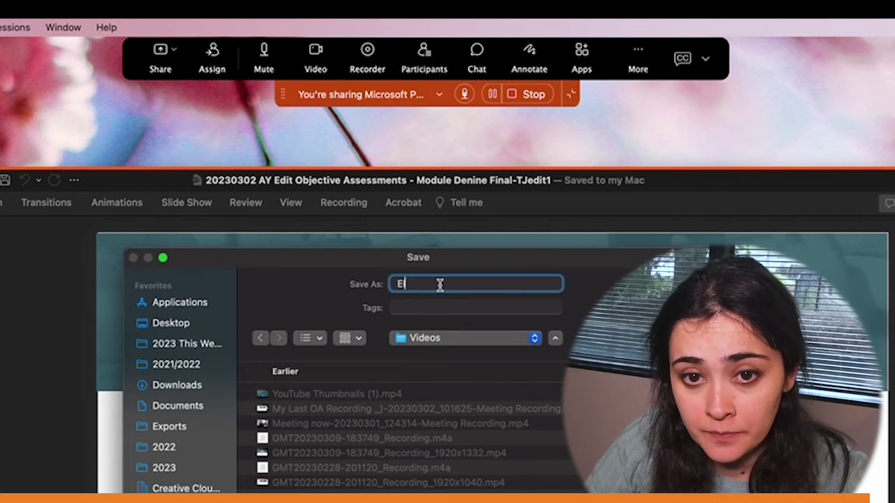
pyautogui.write('elf-Reco')
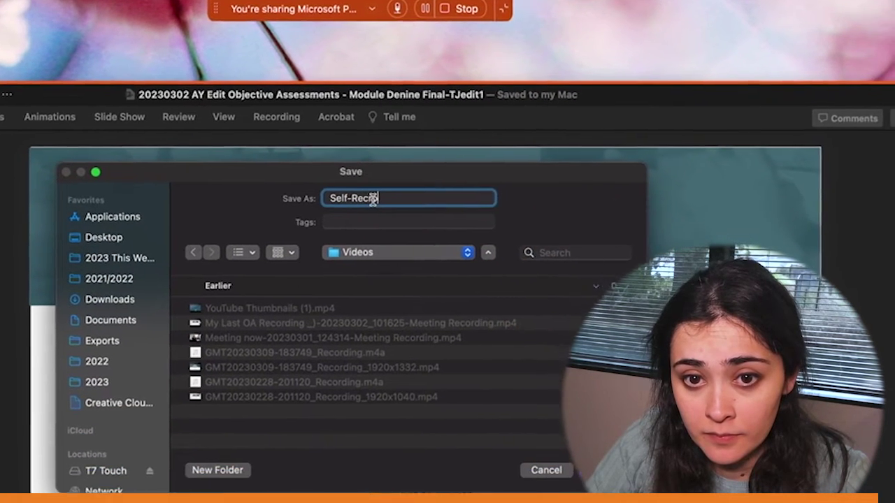
pyautogui.write('rding')
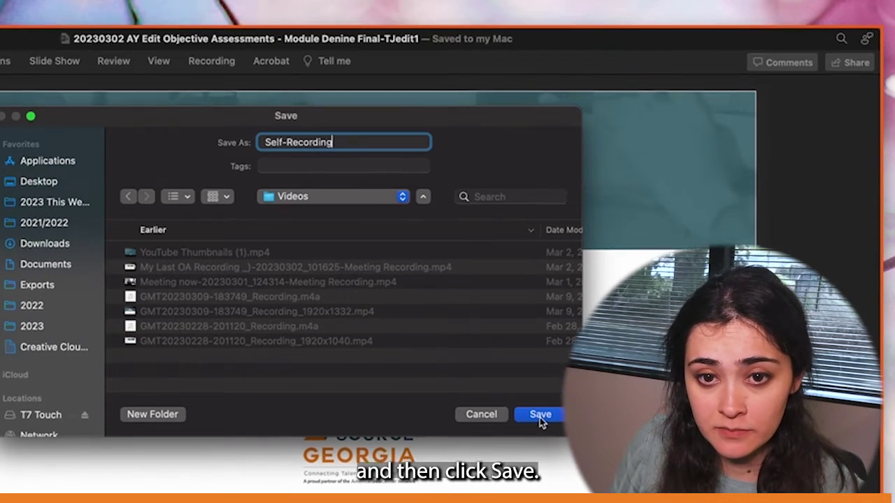
pyautogui.click(539, 390)
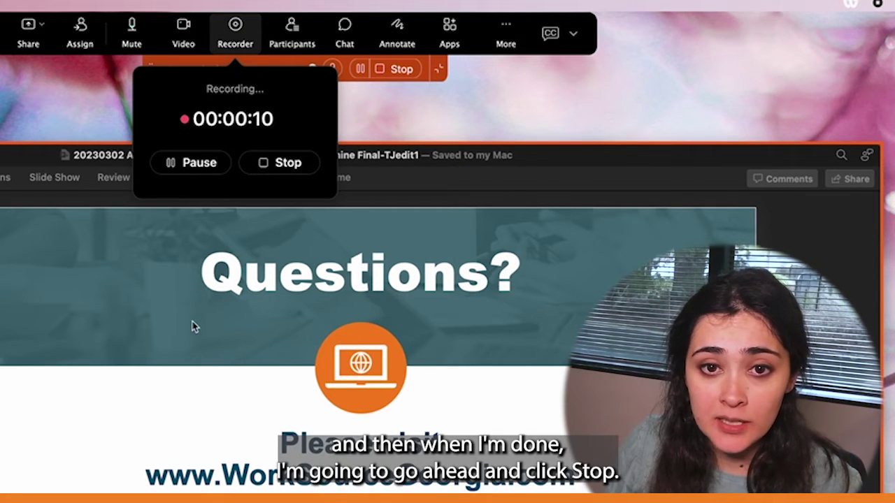
# Step: Stop the Recorder and the screen share, then choose End Meeting for everyone
pyautogui.click(274, 167)
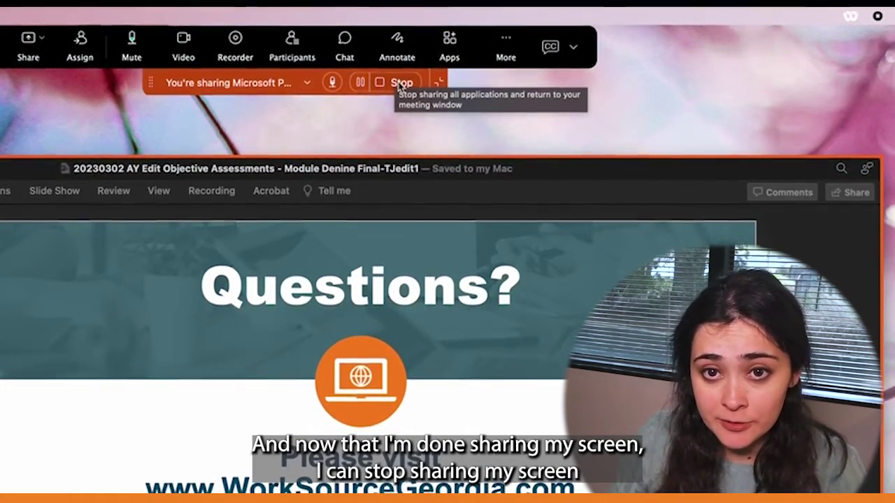
pyautogui.click(400, 82)
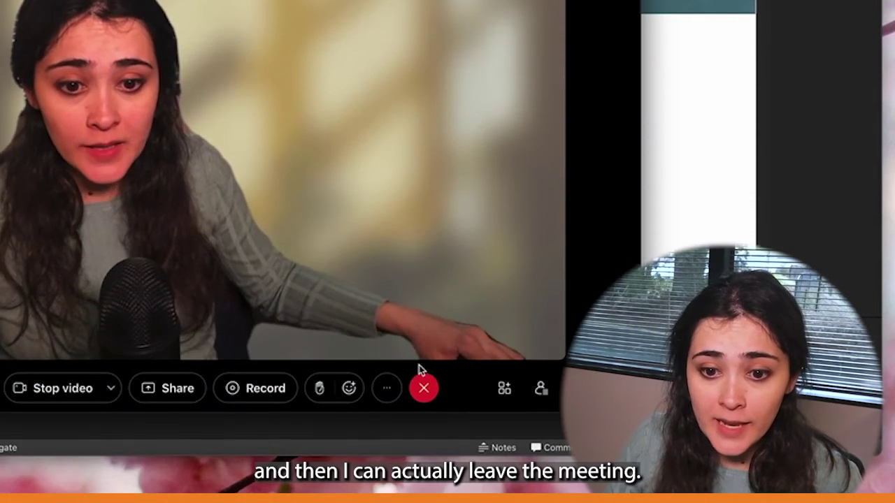
pyautogui.click(424, 390)
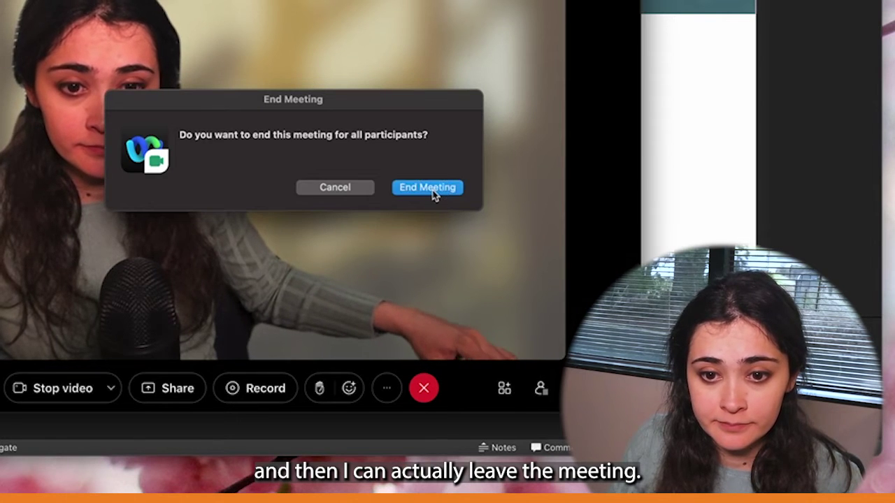
pyautogui.click(427, 187)
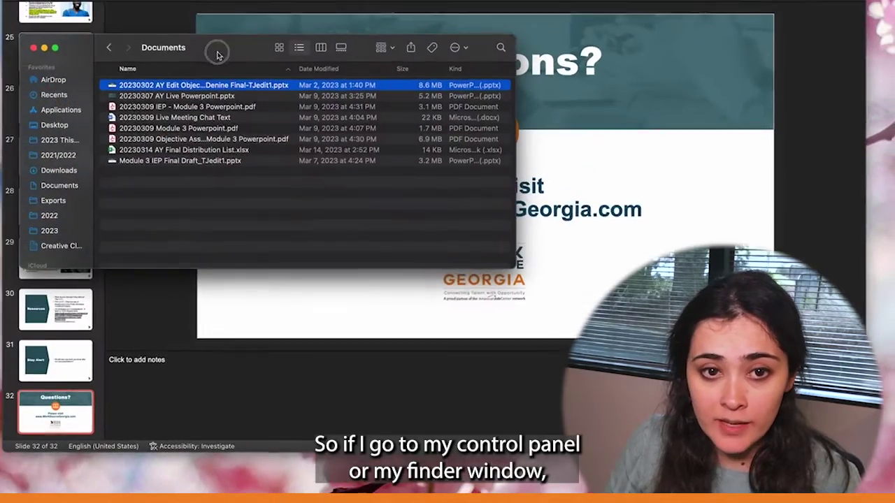
# Step: Minimize PowerPoint, browse to 2023 > 20230309 Module 3 OA and IEP > Videos, and Quick Look Self-Recording.mp4
pyautogui.press('super+m')
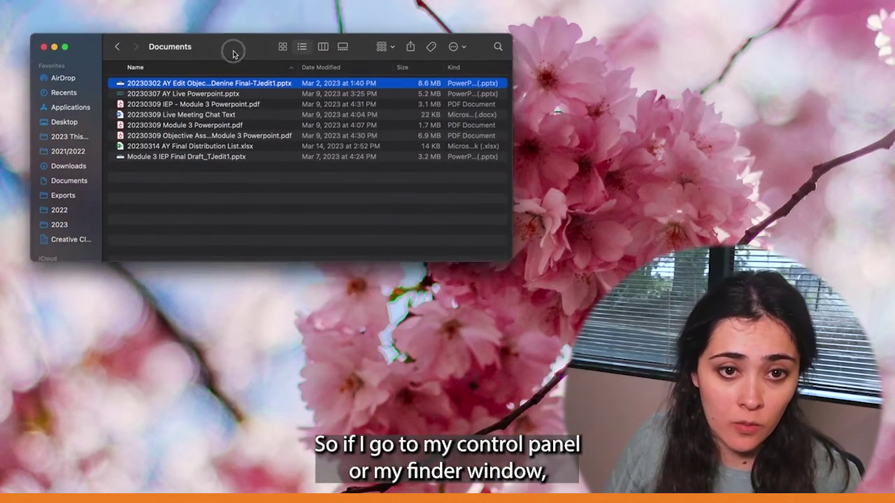
pyautogui.scroll(-3, 65, 153)
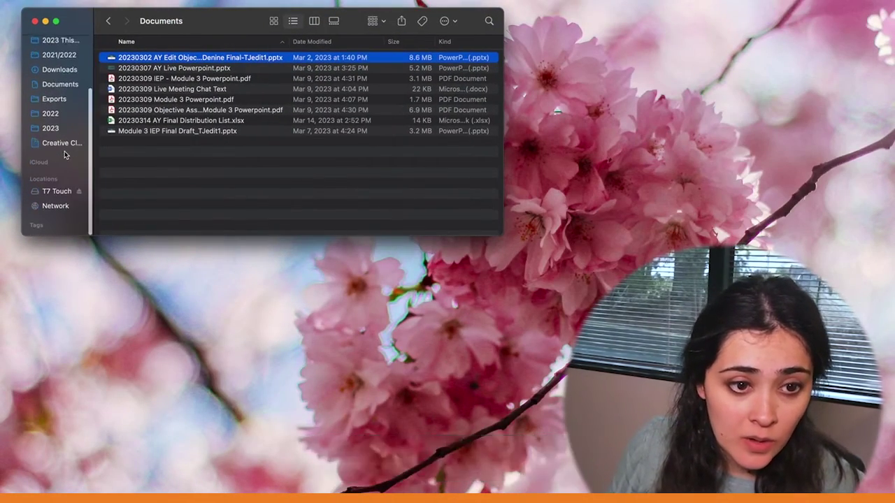
pyautogui.click(50, 129)
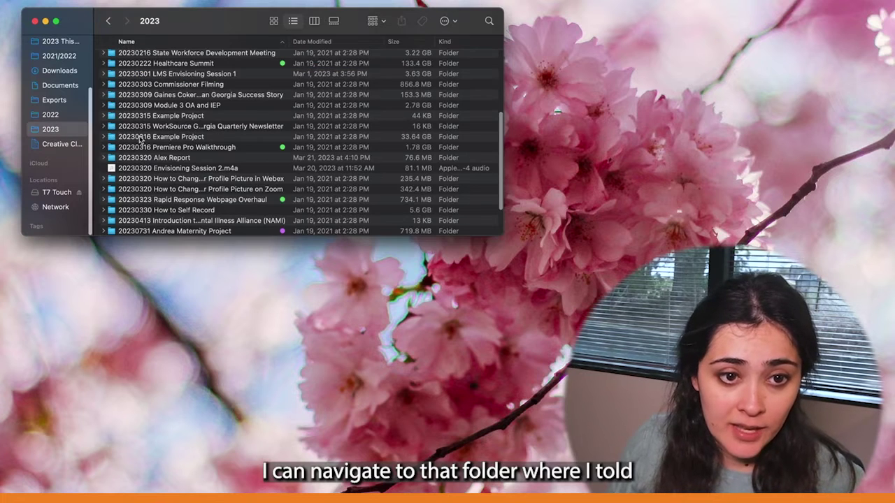
pyautogui.doubleClick(198, 104)
pyautogui.click(168, 110)
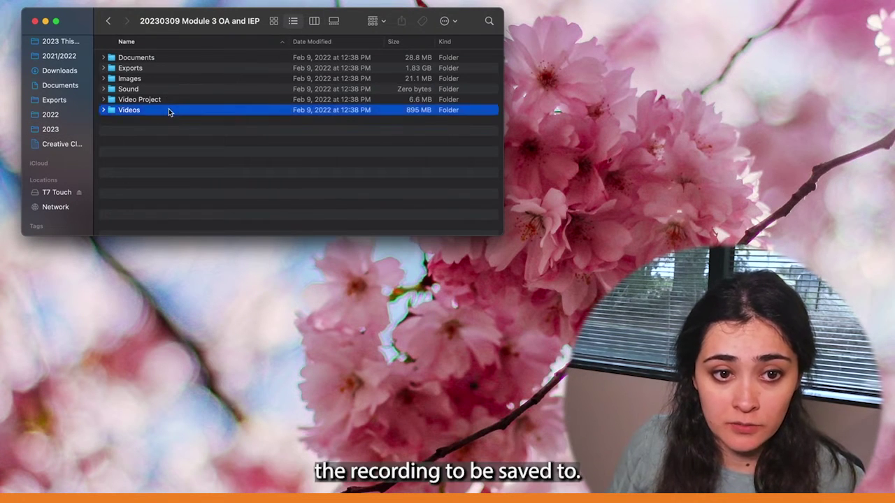
pyautogui.doubleClick(168, 111)
pyautogui.click(190, 123)
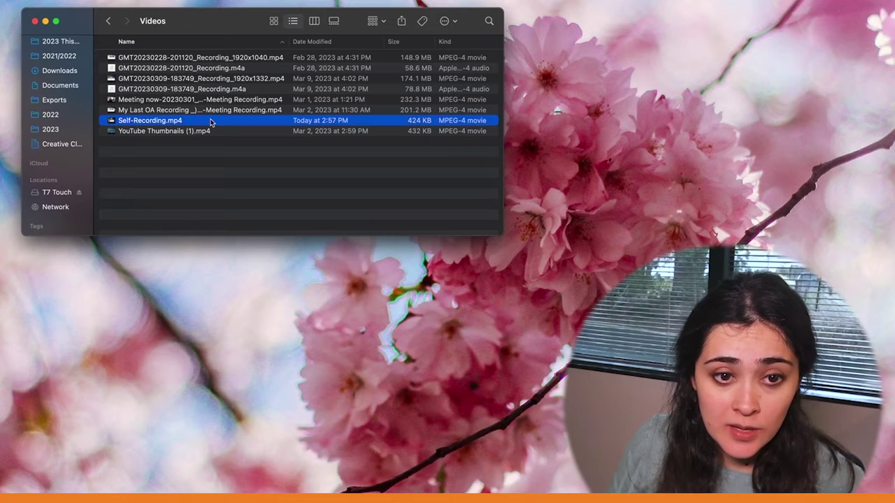
pyautogui.press('space')
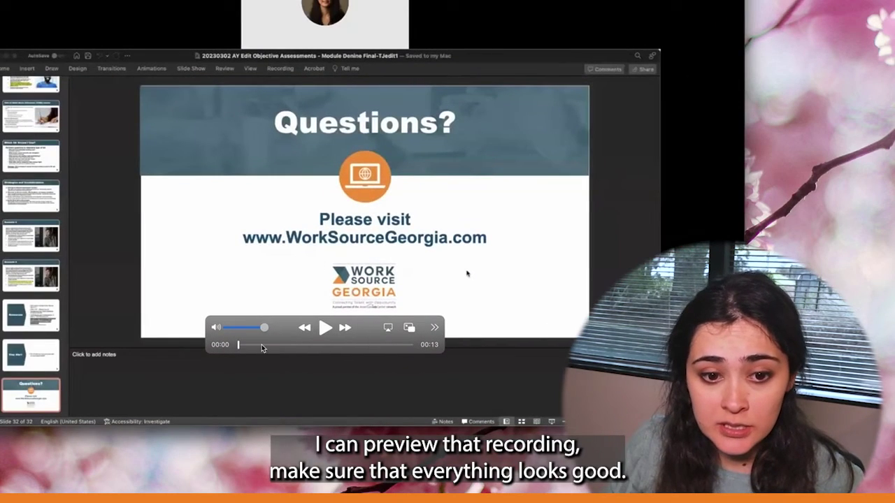
# Step: Scrub Self-Recording.mp4 forward to about 00:11 of 00:13 to check the Questions slide
pyautogui.moveTo(239, 346); pyautogui.dragTo(385, 344)
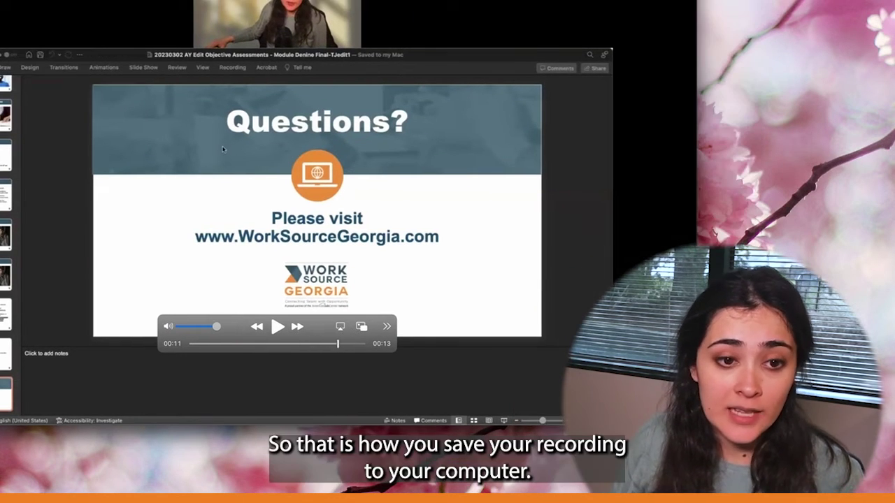